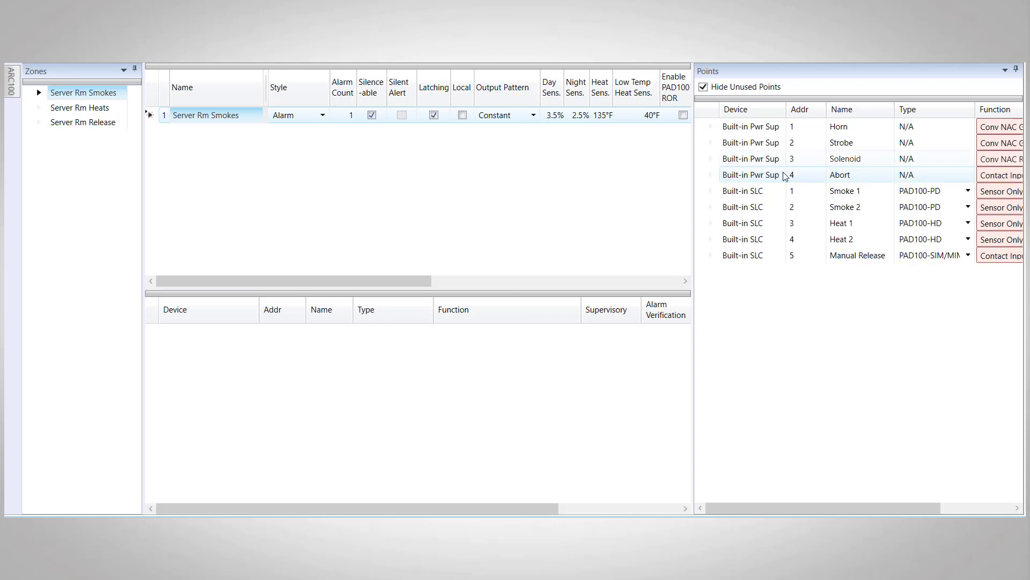
Choose March Code output for Server Rm Smokes and add Horn, Strobe, Smoke 1, Smoke 2 as its devices.
left_click(534, 115)
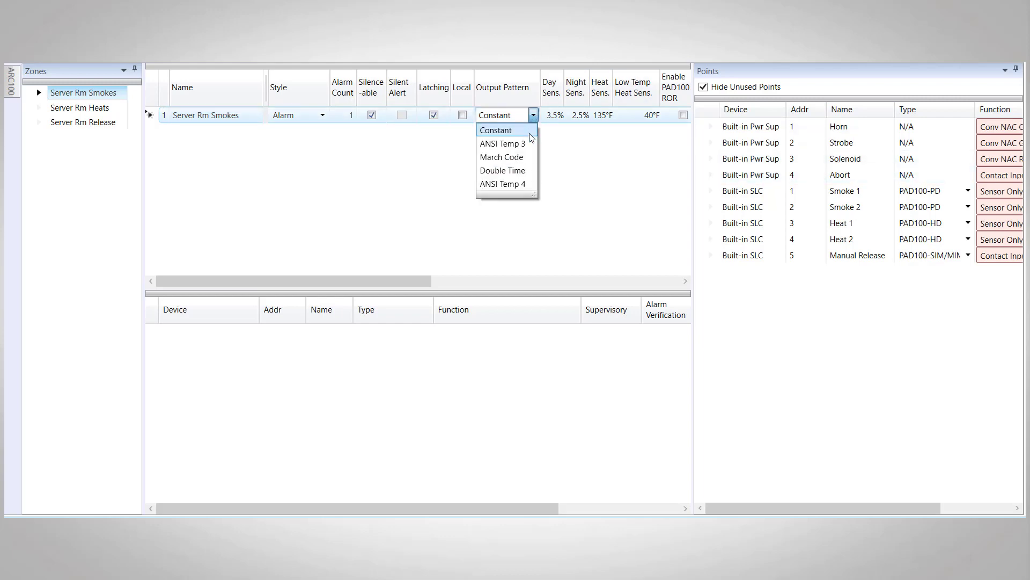
left_click(527, 162)
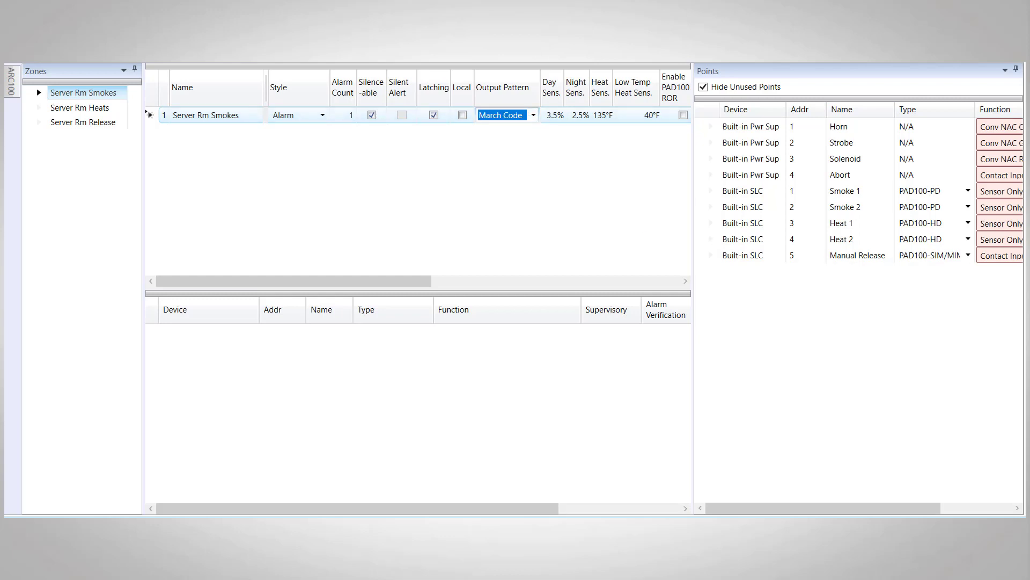
left_click_drag(751, 127, 508, 371)
left_click_drag(751, 143, 531, 379)
left_click_drag(751, 191, 491, 427)
left_click_drag(745, 207, 524, 408)
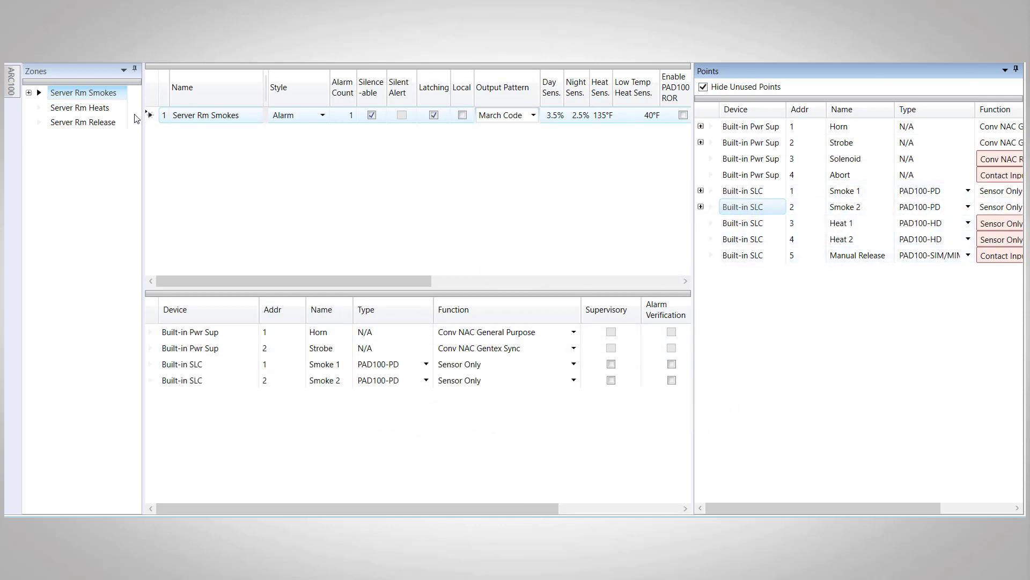
Select the Server Rm Heats zone and set its Output Pattern to March Code.
left_click(105, 110)
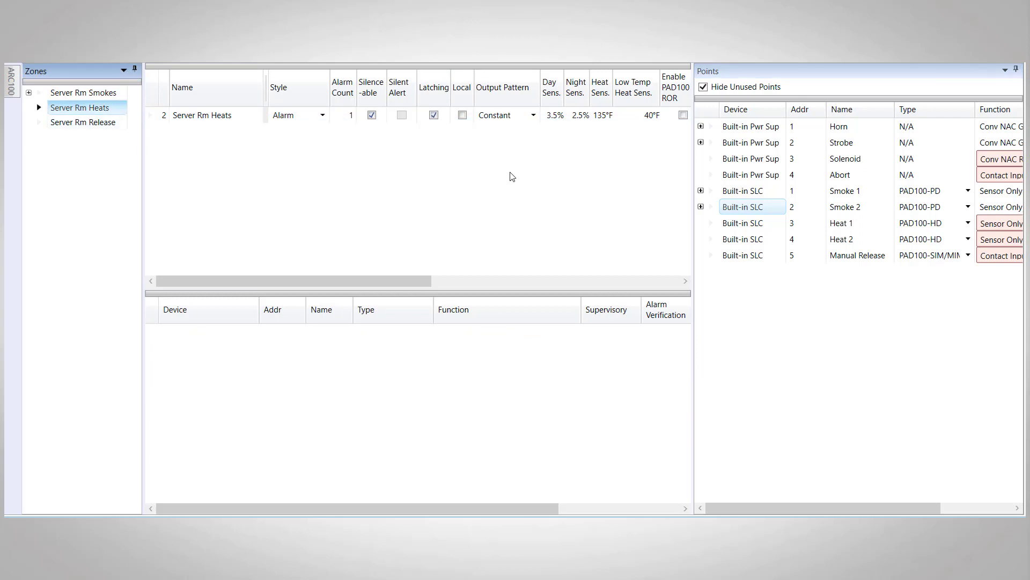
left_click(533, 117)
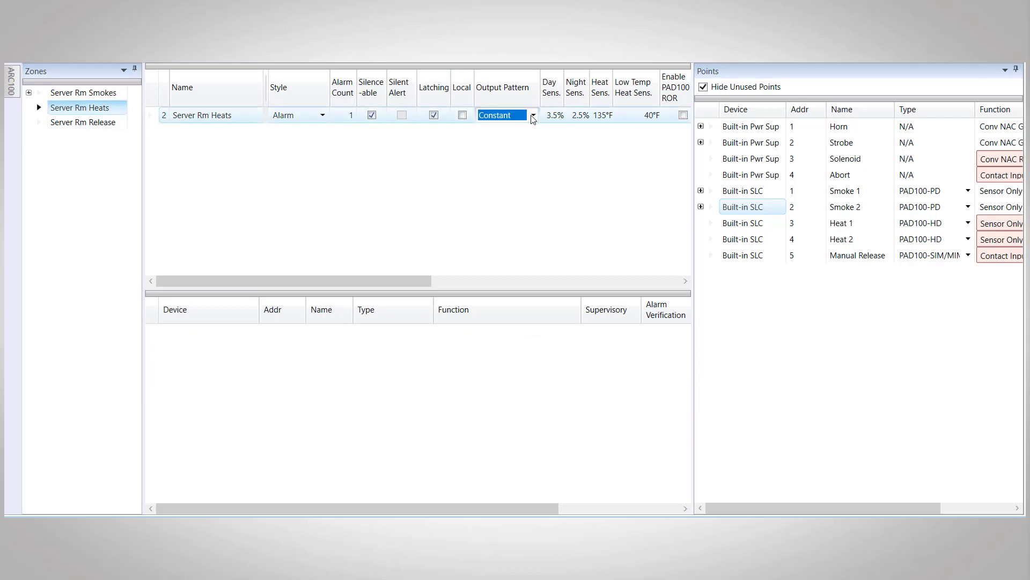
left_click(533, 118)
left_click(496, 159)
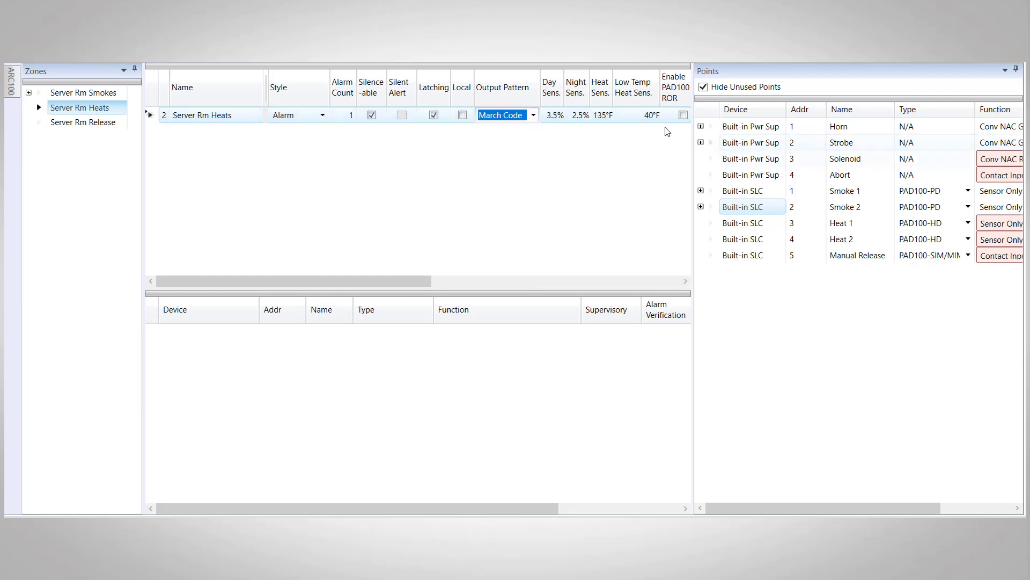
Assign Horn, Strobe, Heat 1 and Heat 2 to the Server Rm Heats device grid.
left_click_drag(750, 126, 509, 376)
left_click_drag(736, 146, 609, 440)
left_click_drag(744, 223, 667, 379)
left_click_drag(764, 242, 685, 428)
Select the Server Rm Release zone and change its Style to Releasing.
left_click(83, 121)
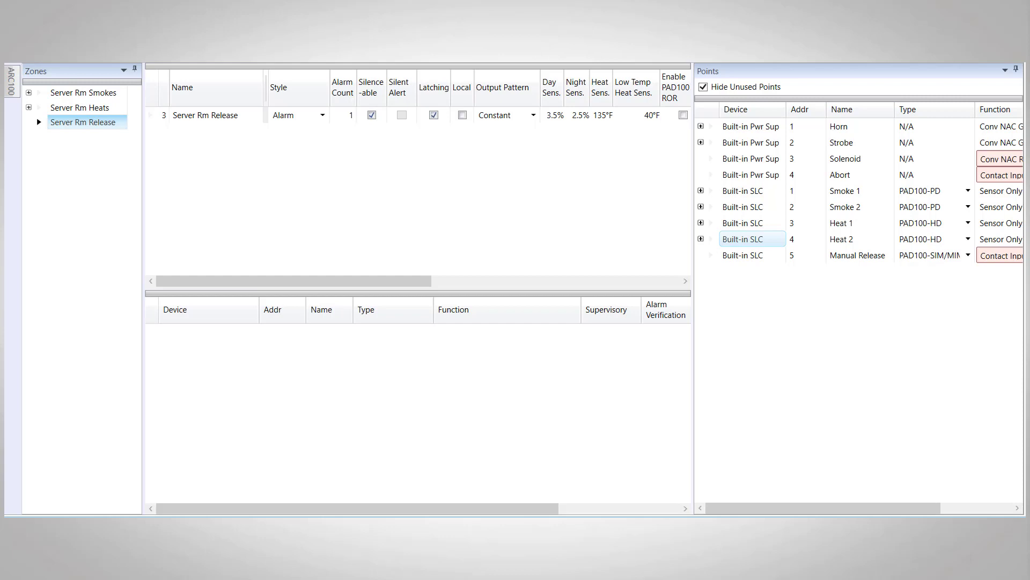
left_click(322, 116)
left_click(323, 116)
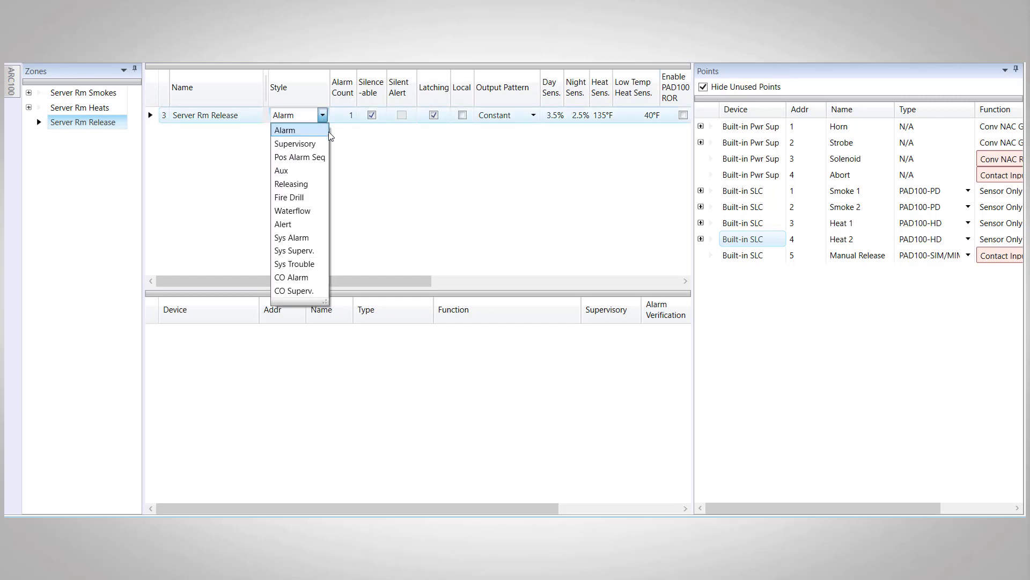
left_click(319, 184)
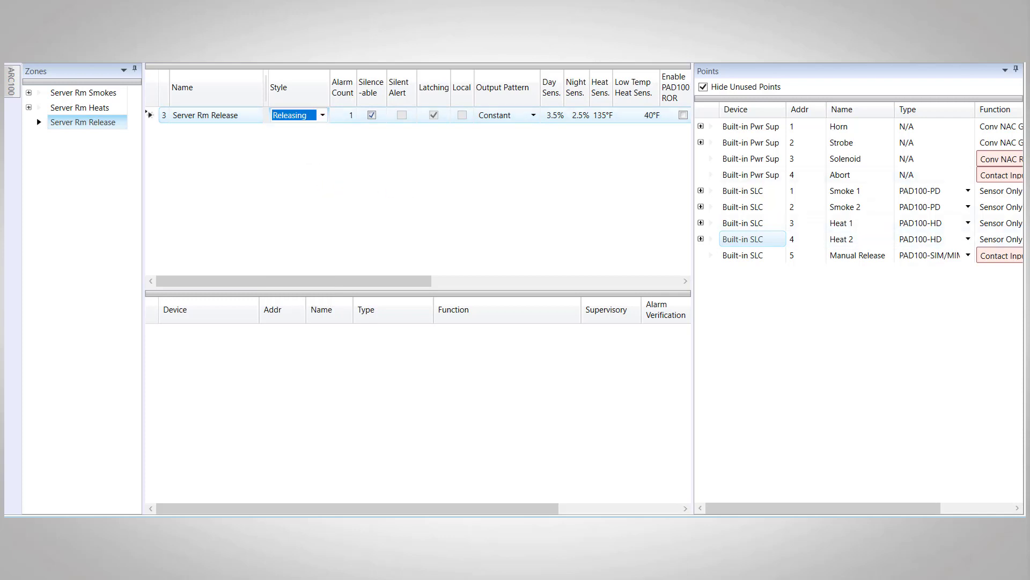
key("Return")
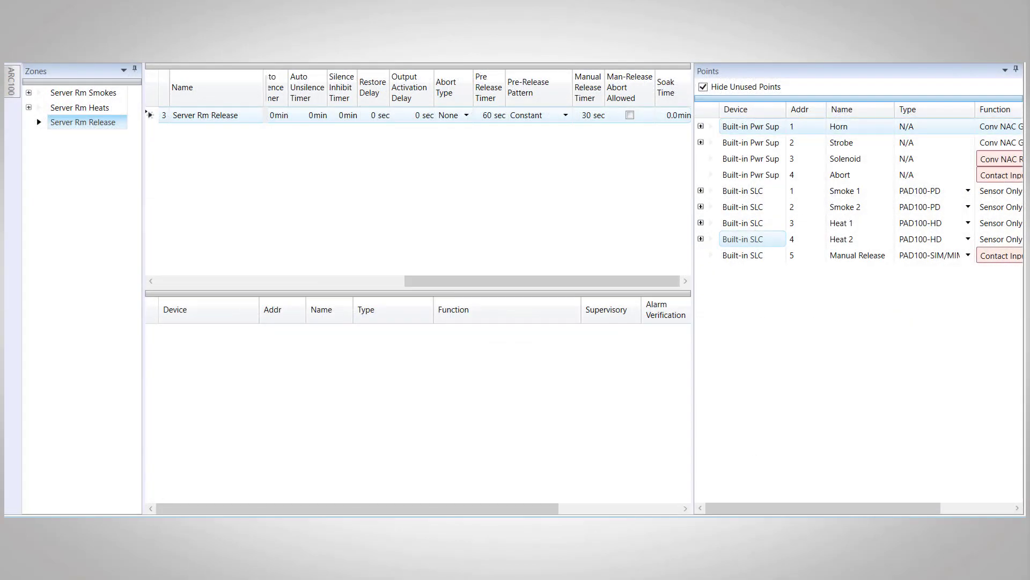
Pick ULI in the Abort Type column of the Server Rm Release zone.
left_click(451, 115)
left_click(467, 115)
left_click(458, 156)
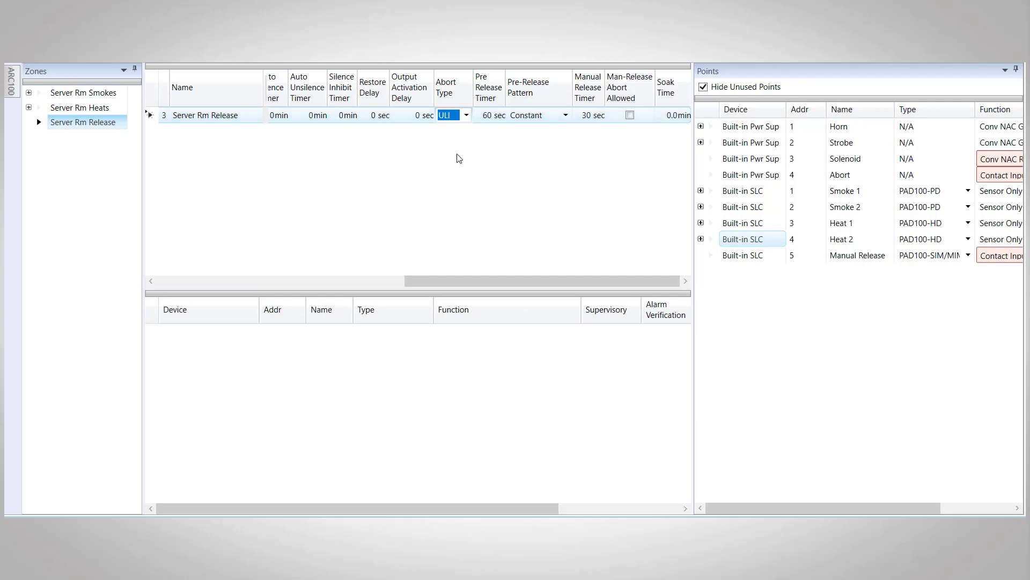
Enter 20 seconds as the Server Rm Release Pre Release Timer.
left_click(499, 118)
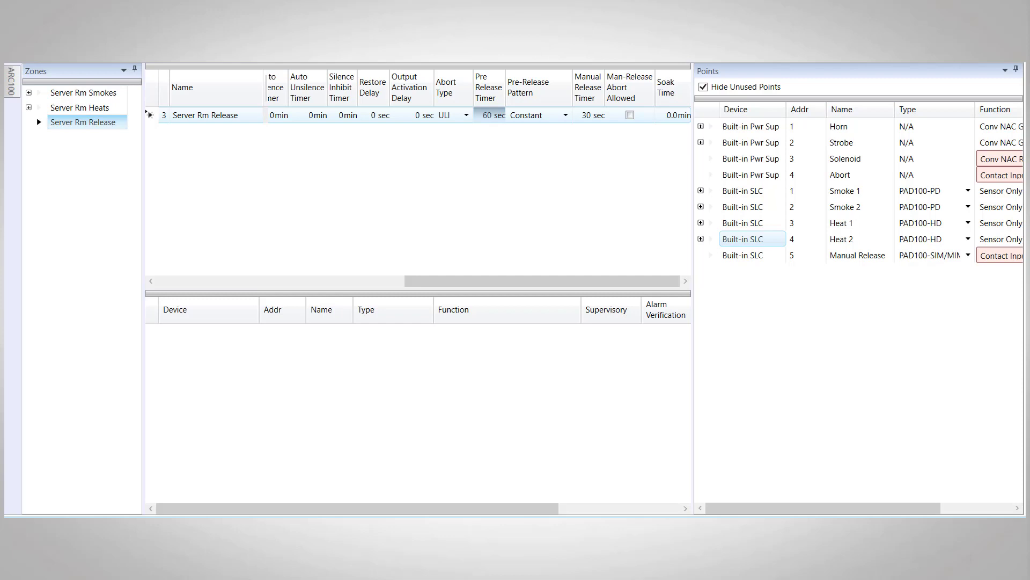
type("20")
key("Return")
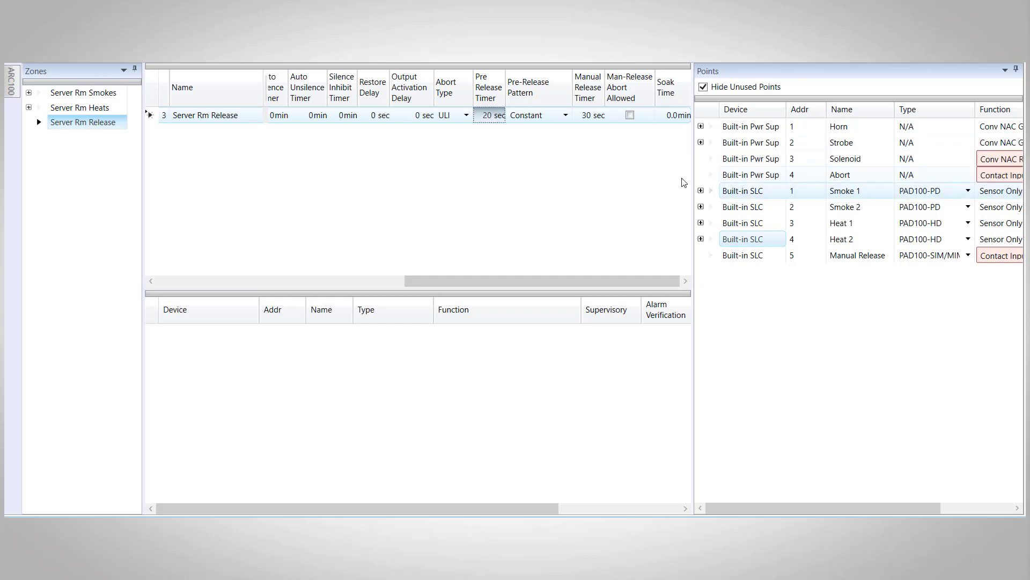
left_click(567, 116)
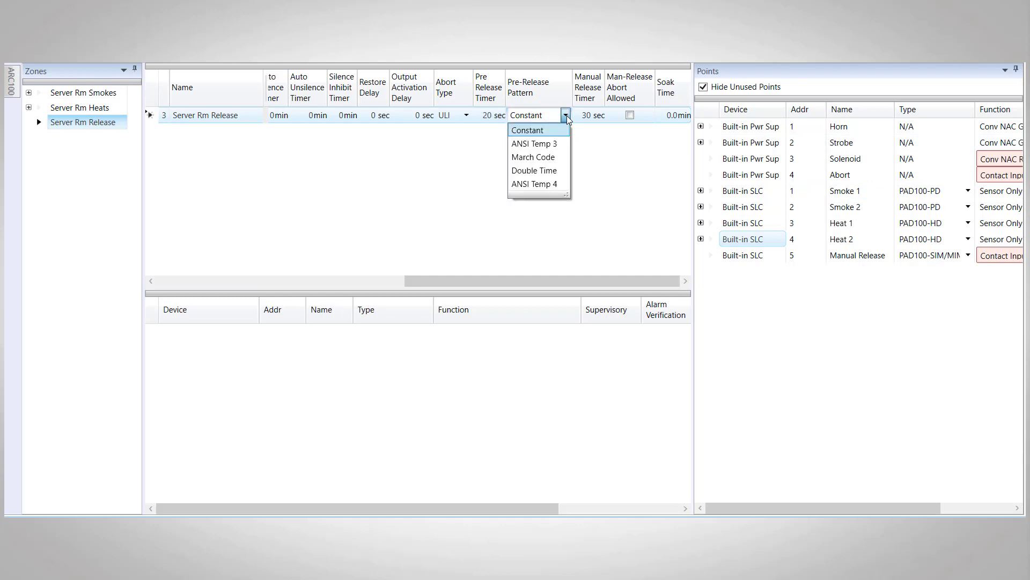
Choose Double Time as the pre-release pattern and enter 10 seconds for the Manual Release Timer.
left_click(561, 170)
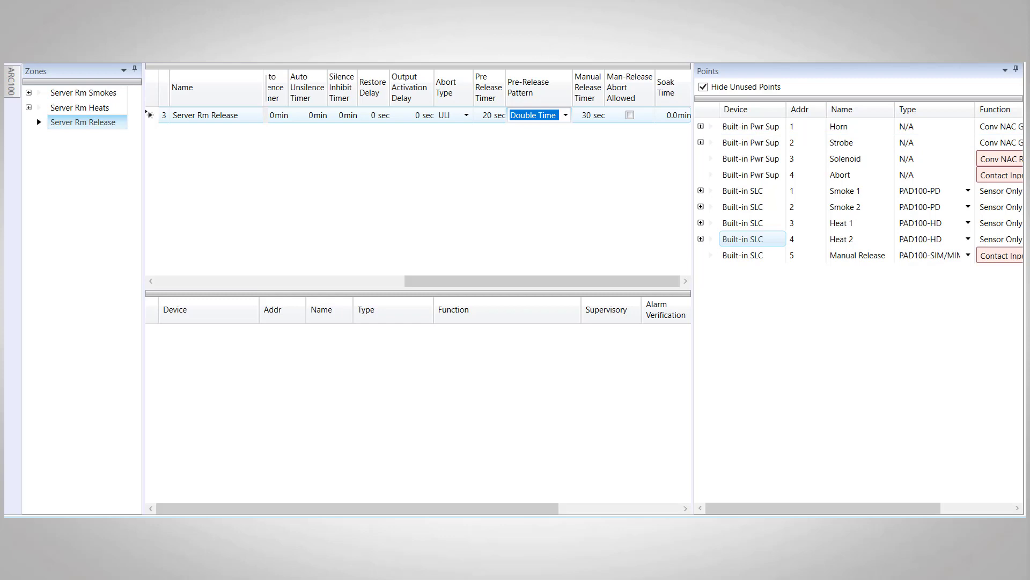
key("Tab")
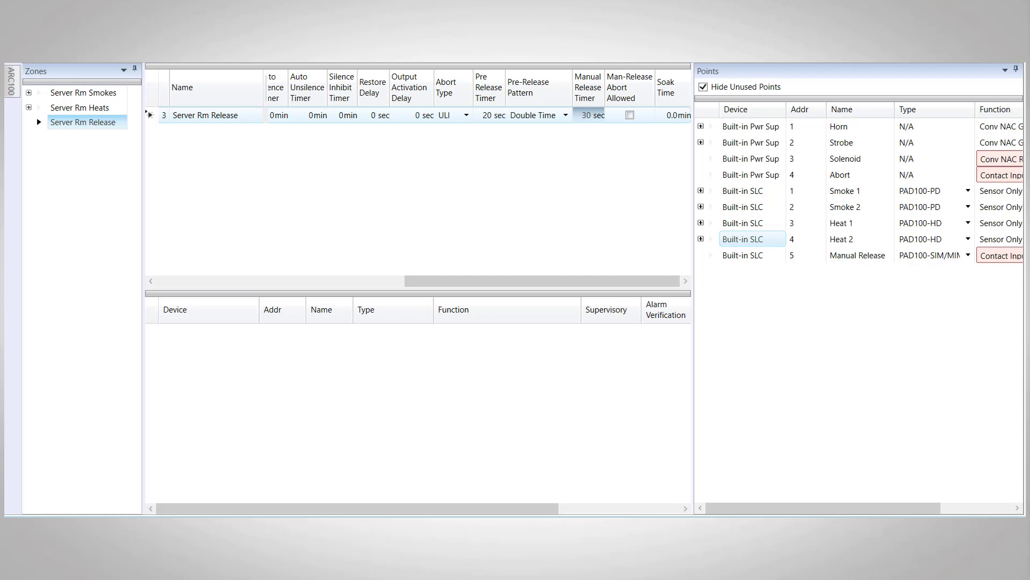
type("10")
key("Return")
Add the Horn, Strobe, Solenoid, Abort and Manual Release points to the Server Rm Release device grid.
left_click_drag(751, 126, 346, 370)
left_click_drag(751, 158, 483, 370)
left_click_drag(745, 181, 553, 456)
left_click_drag(743, 257, 440, 483)
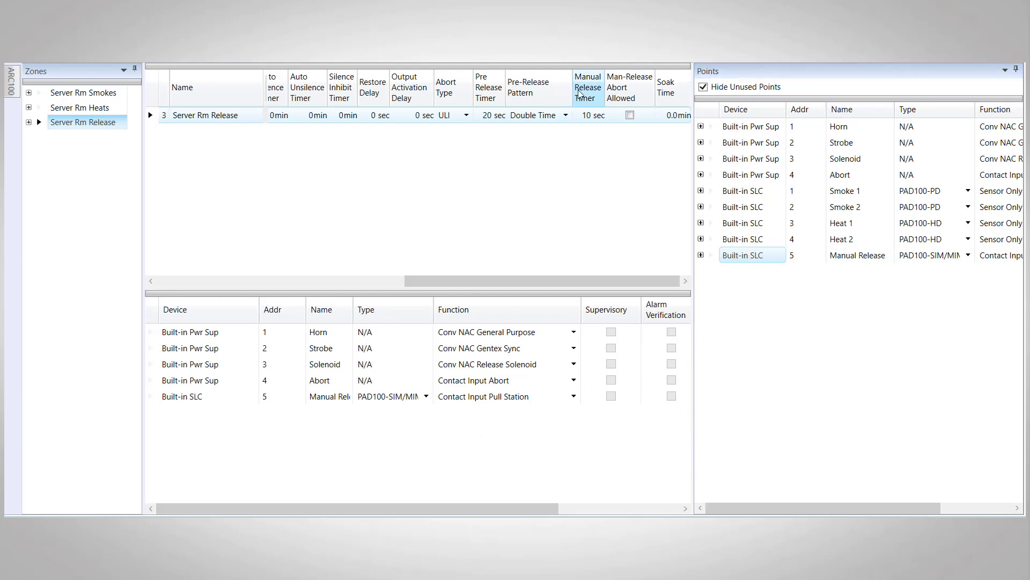
Pin the panel settings list, enable cross zone 1, and make Server Rm Smokes its first input.
mouse_move(10, 81)
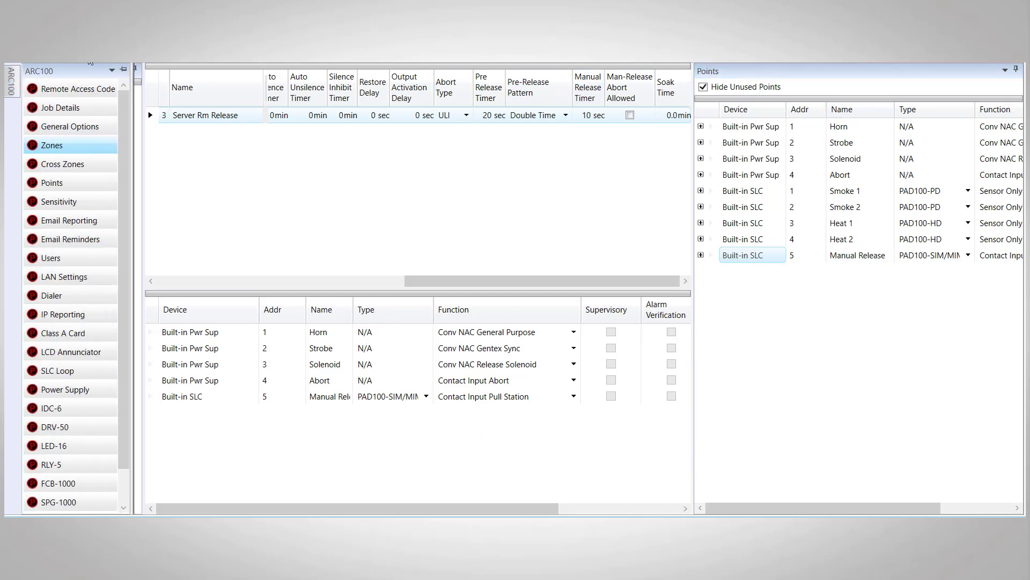
left_click(125, 71)
left_click(62, 167)
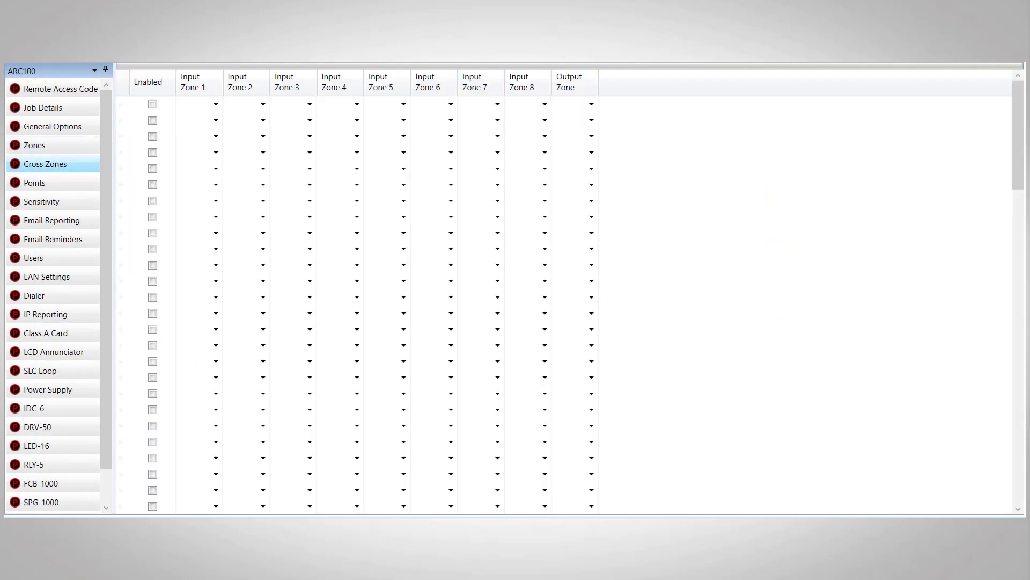
left_click(153, 104)
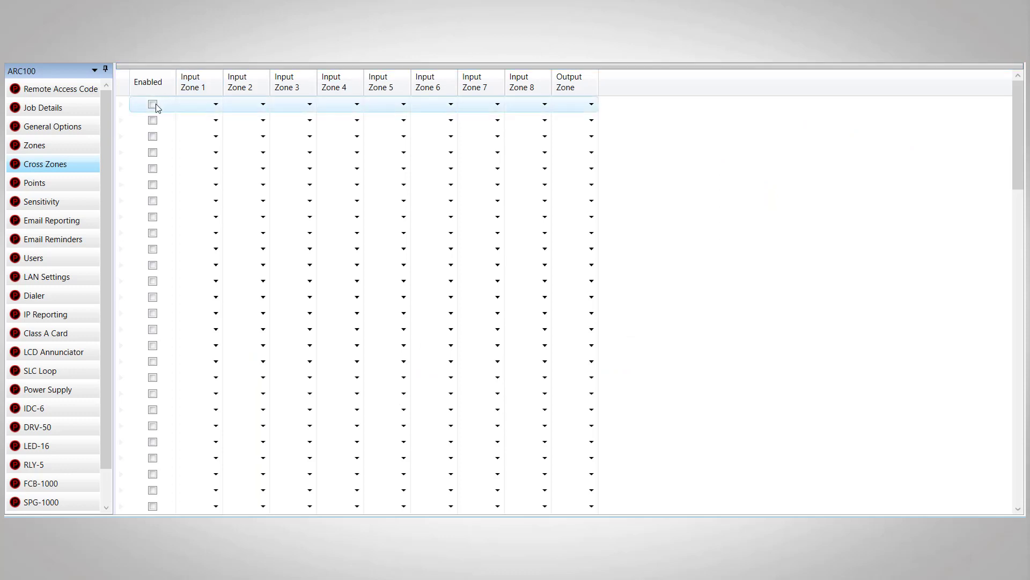
left_click(216, 104)
left_click(201, 130)
double_click(222, 90)
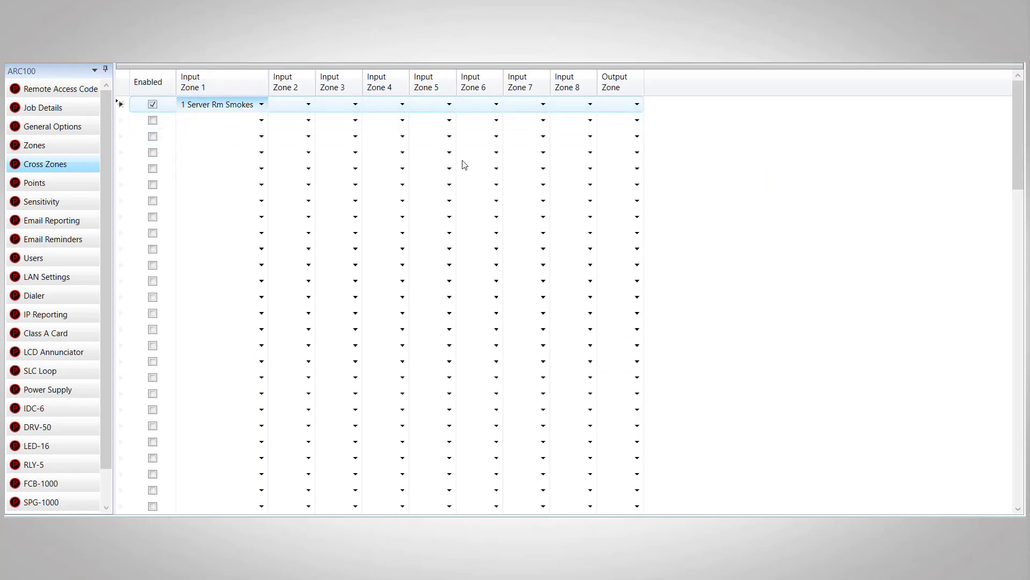
Set Server Rm Heats as the second input zone and Server Rm Release as the output zone.
left_click(308, 104)
left_click(314, 146)
double_click(316, 86)
left_click(675, 104)
left_click(665, 161)
double_click(682, 86)
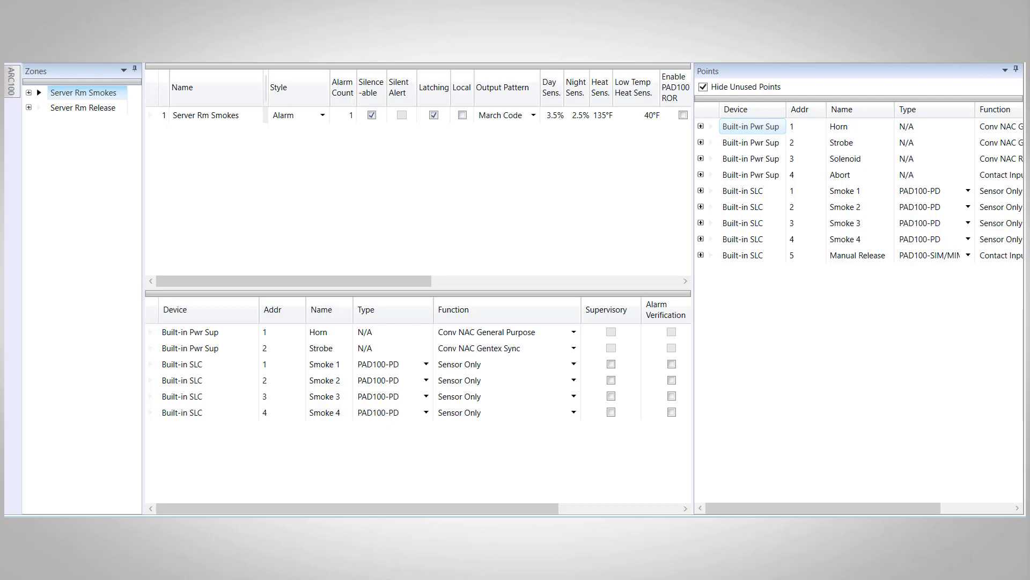
Select Server Rm Release in the Zones tree to show its settings and assigned devices.
left_click(92, 109)
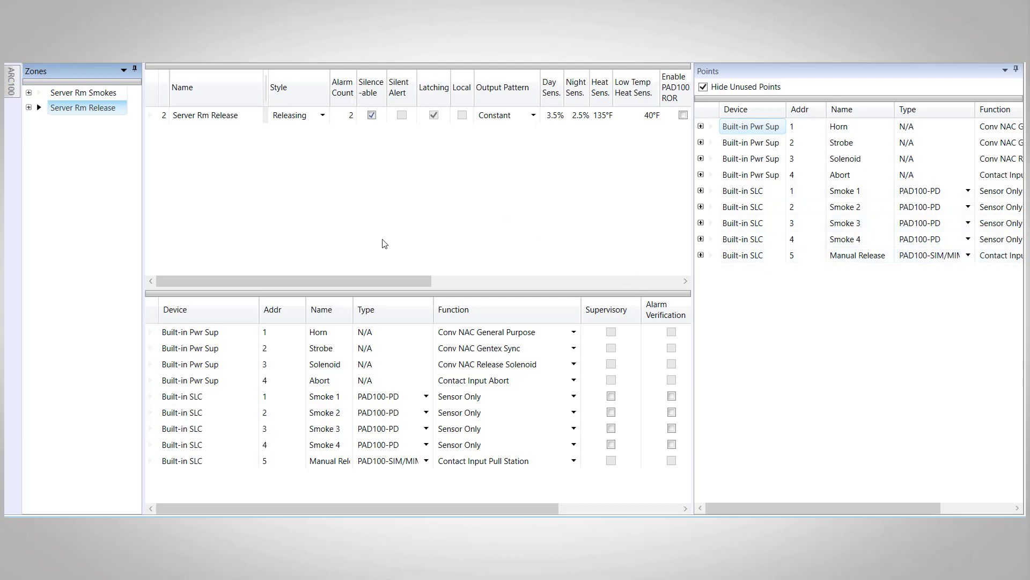
Pick ULI in the Abort Type column and Double Time in the Pre-Release Pattern column.
left_click_drag(365, 285, 613, 285)
left_click(451, 115)
left_click(466, 115)
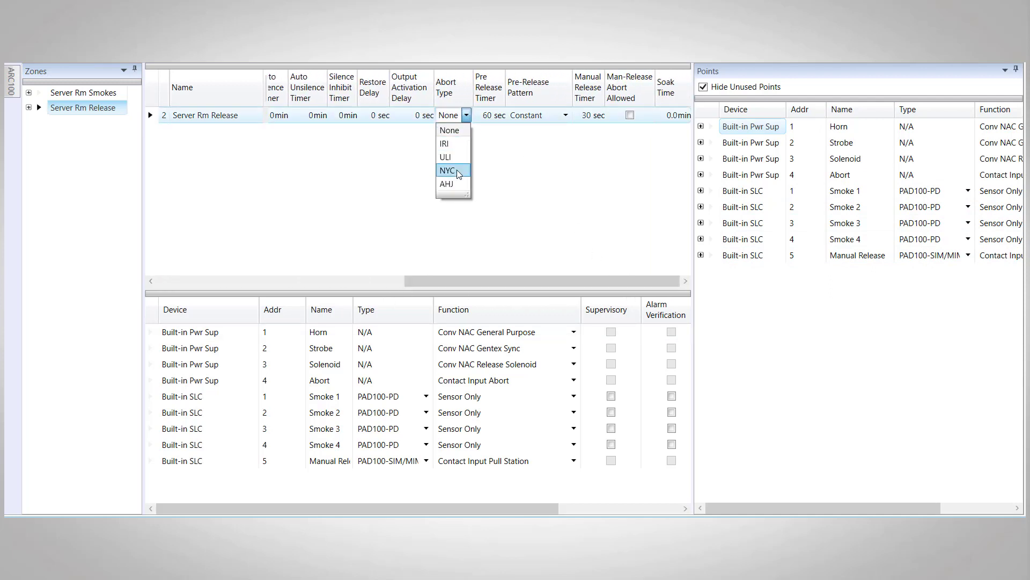
left_click(454, 160)
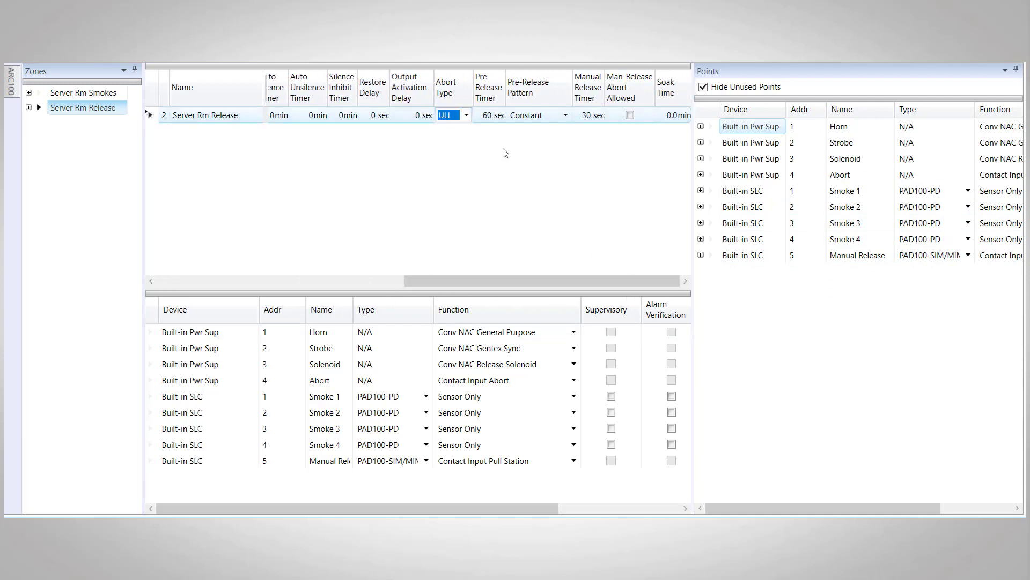
left_click(566, 116)
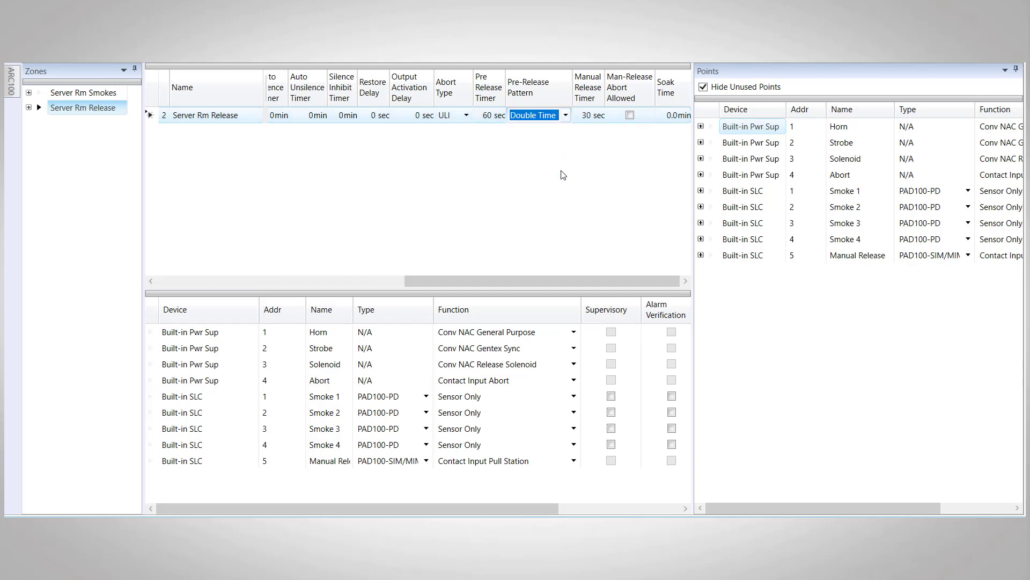